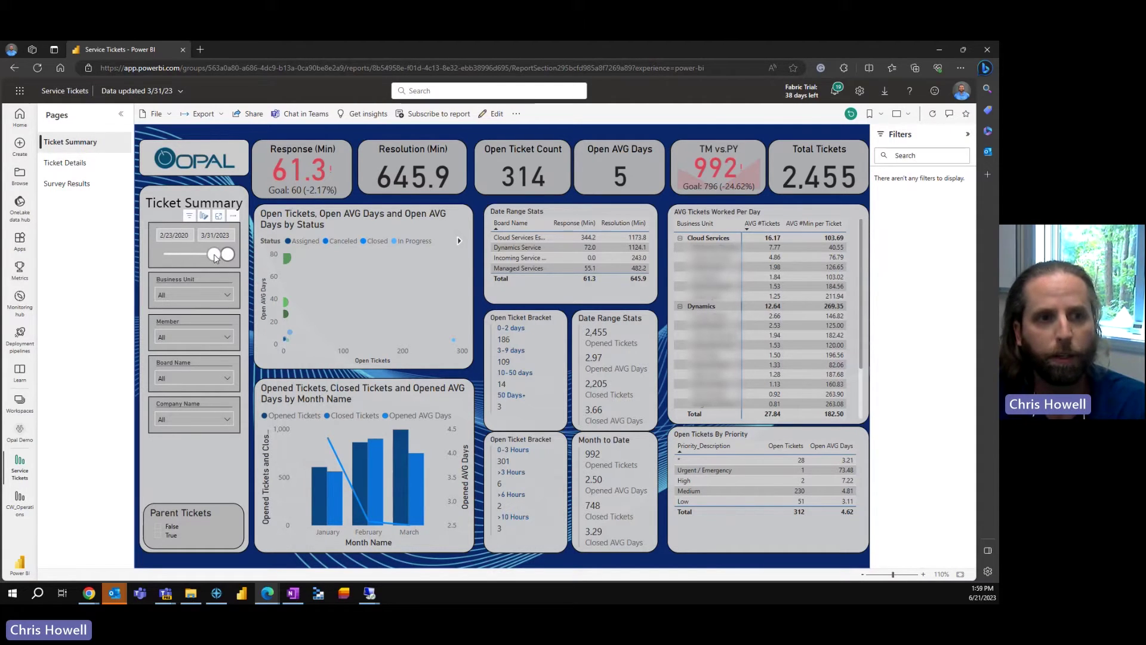
Adjust the date slicer so the Ticket Summary range starts at 1/1/2023
{"action": "left_click_drag", "start_coordinate": [221, 255], "coordinate": [190, 255]}
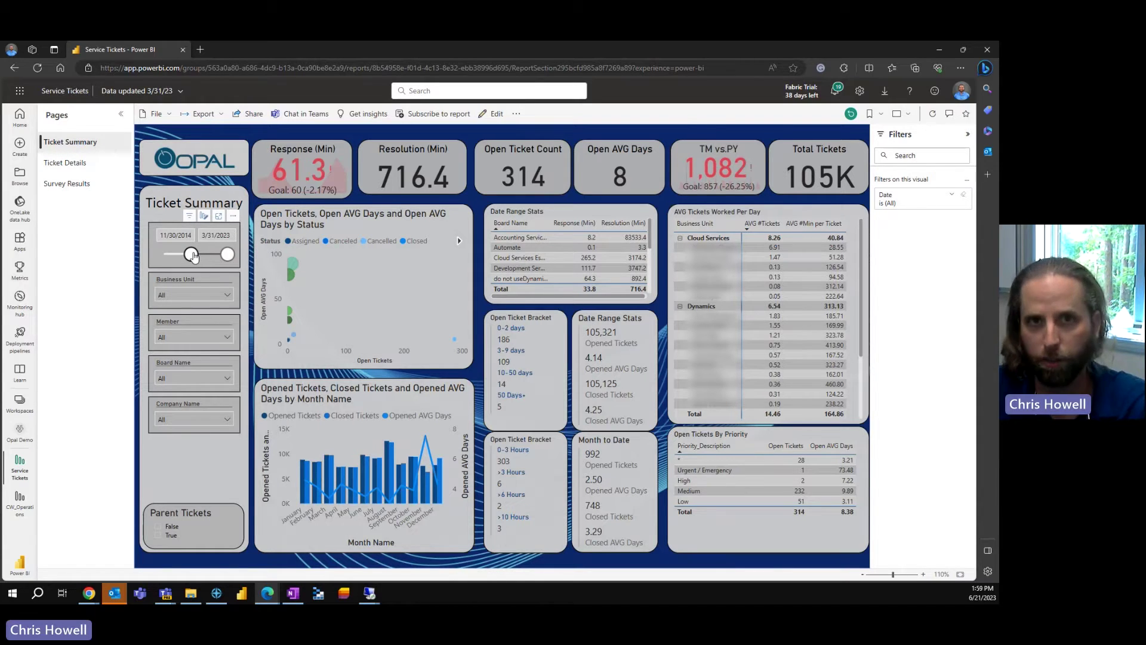
{"action": "left_click_drag", "start_coordinate": [195, 252], "coordinate": [229, 259]}
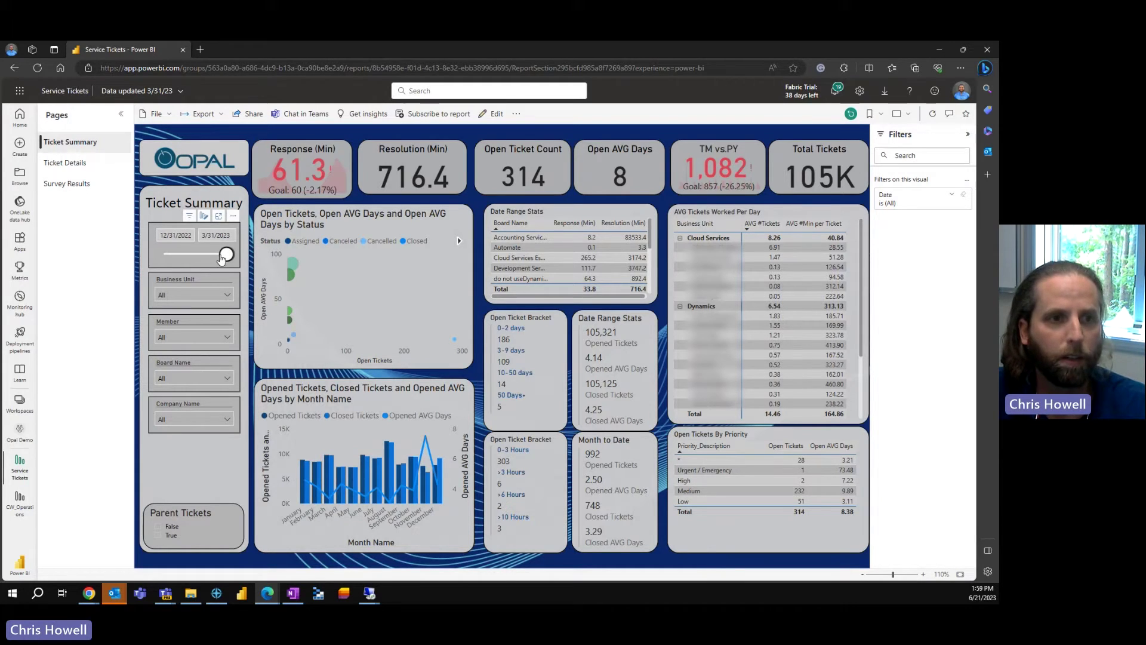
{"action": "left_click", "coordinate": [176, 235]}
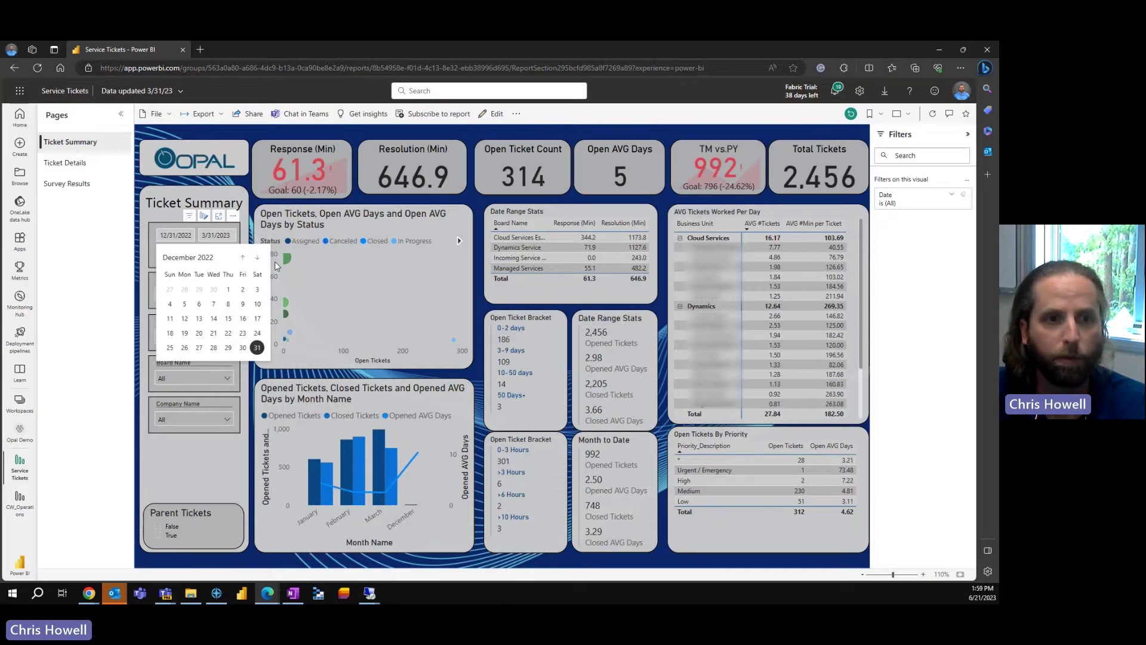
{"action": "left_click", "coordinate": [257, 259]}
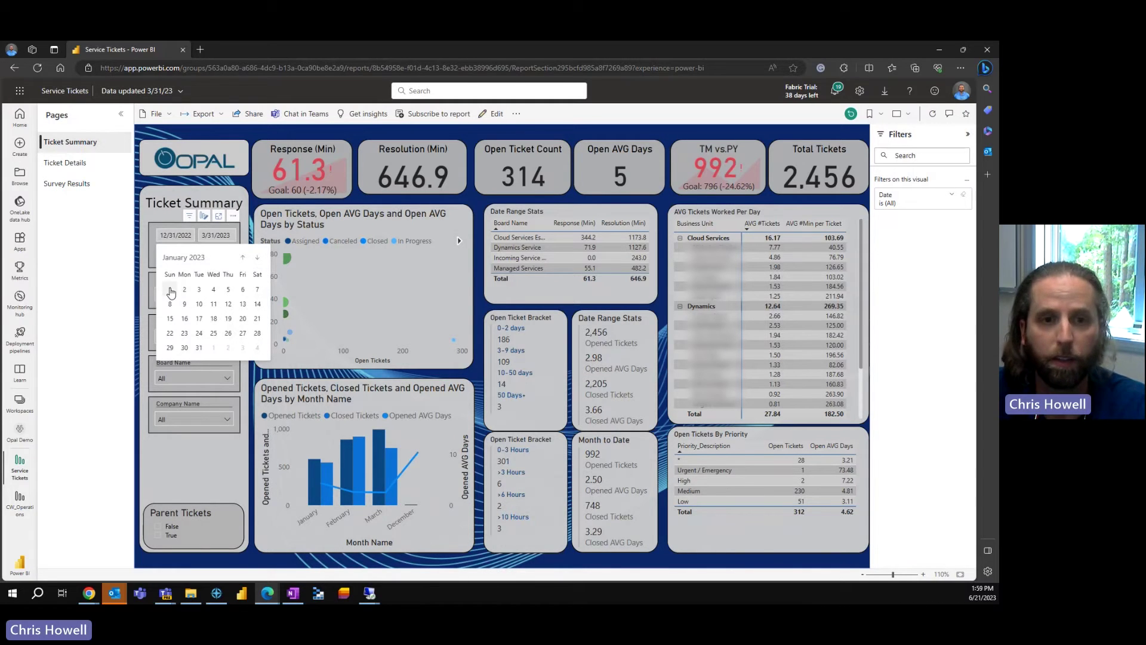
{"action": "left_click", "coordinate": [170, 289]}
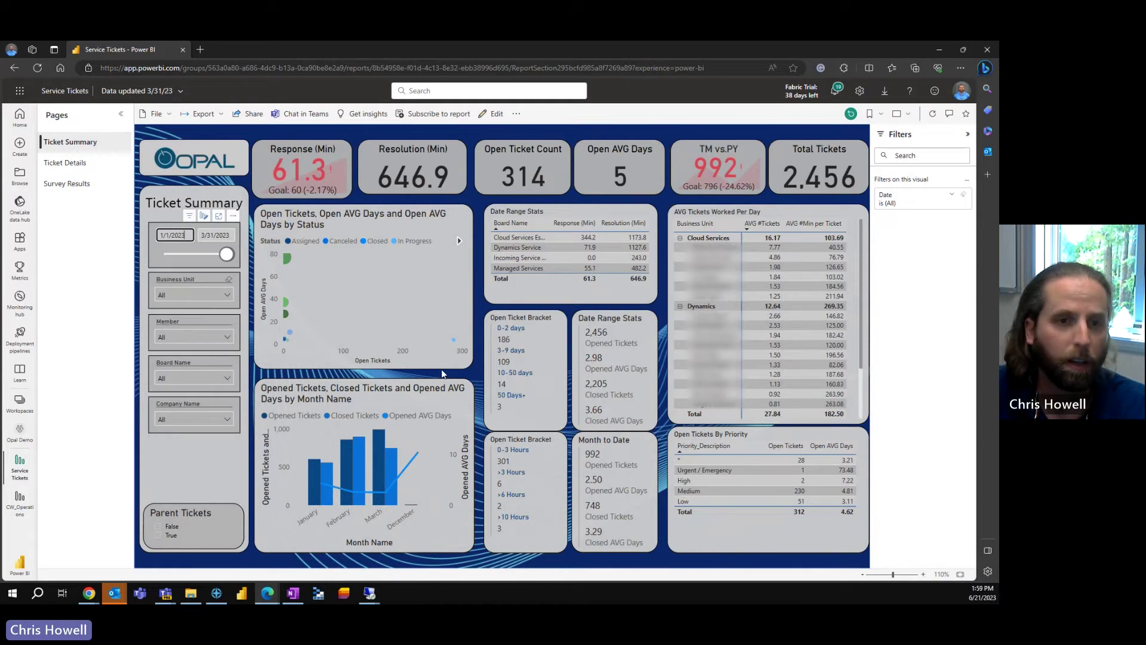
{"action": "left_click", "coordinate": [227, 295]}
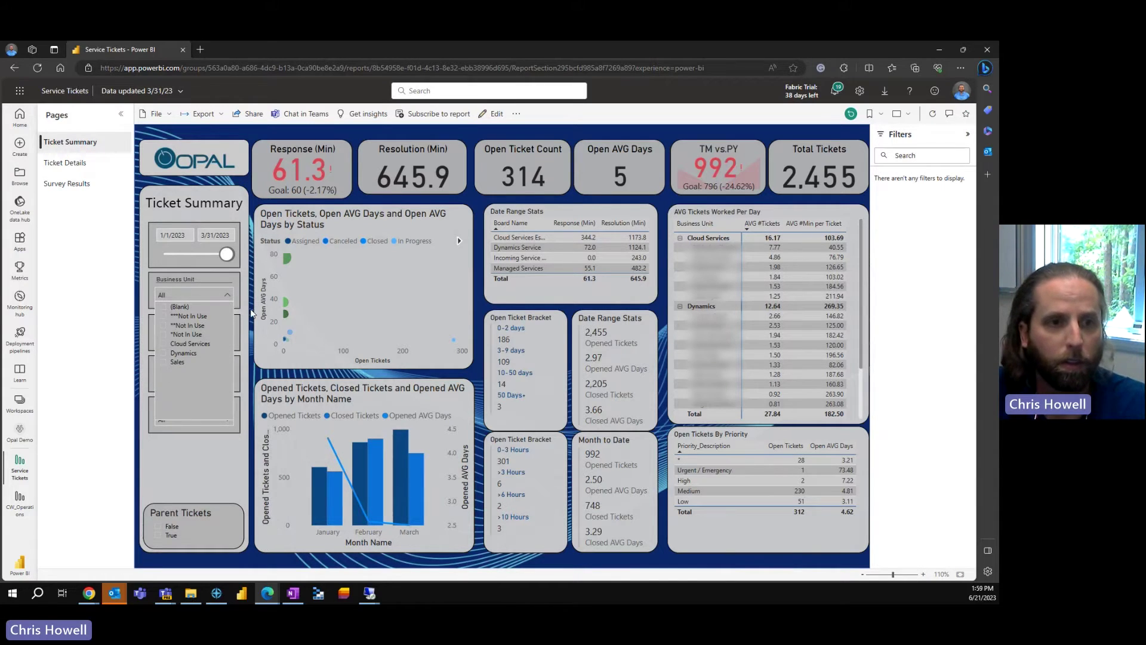
{"action": "left_click", "coordinate": [235, 320]}
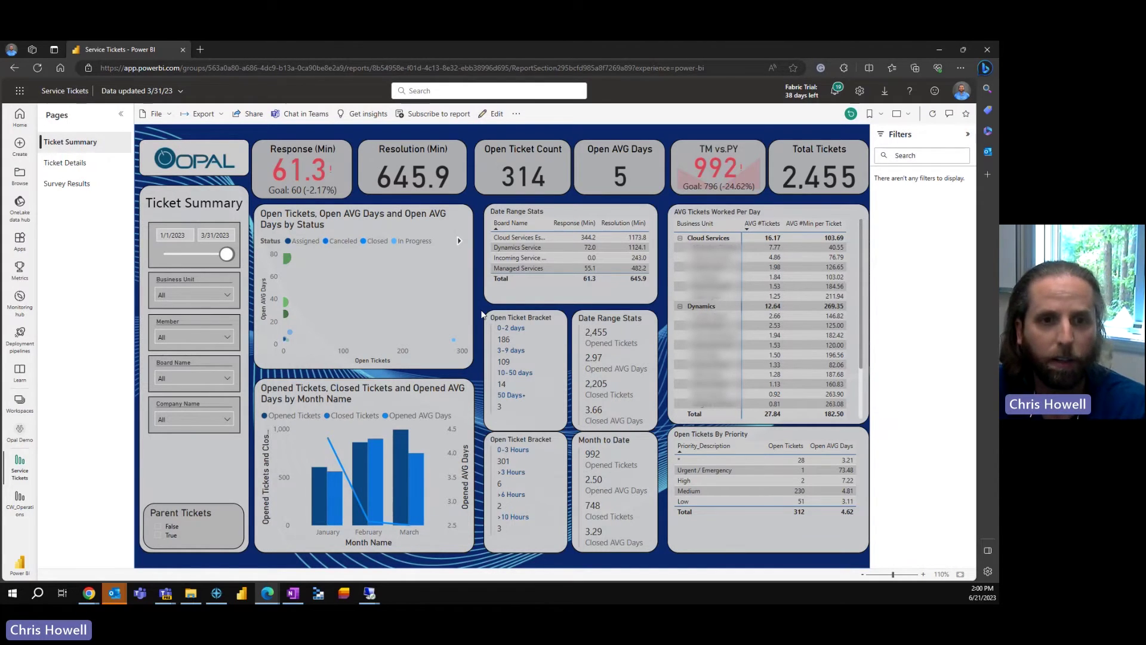
On Ticket Details, add ServiceType and ServiceSubType to the table breakdown via Field Selection
{"action": "left_click", "coordinate": [64, 162]}
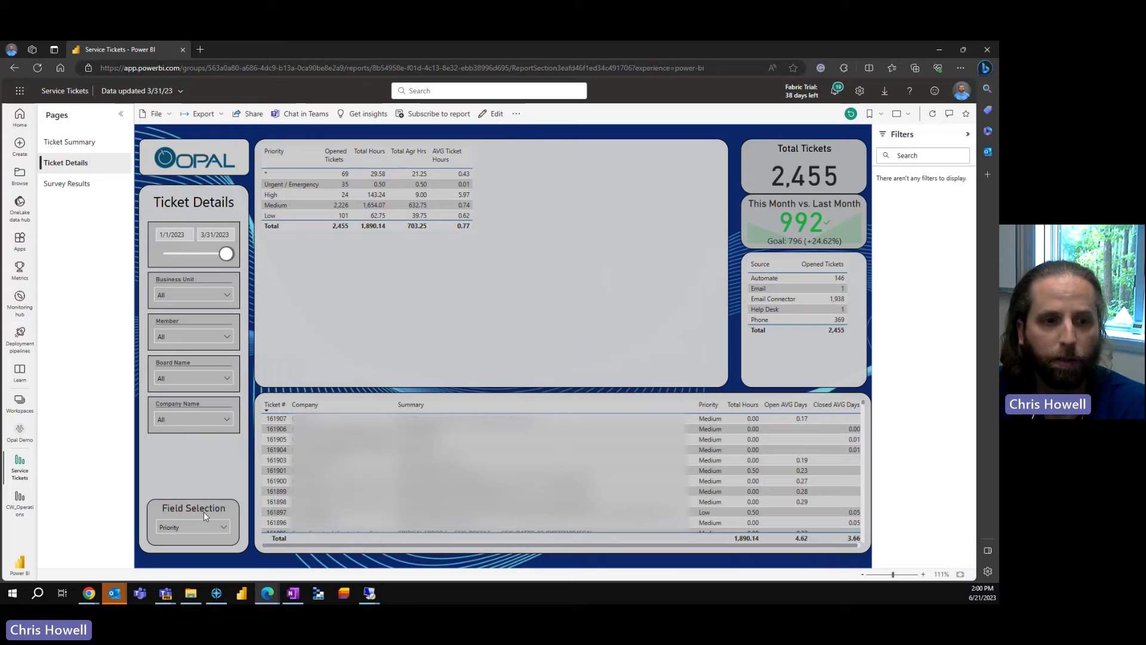
{"action": "left_click", "coordinate": [221, 528]}
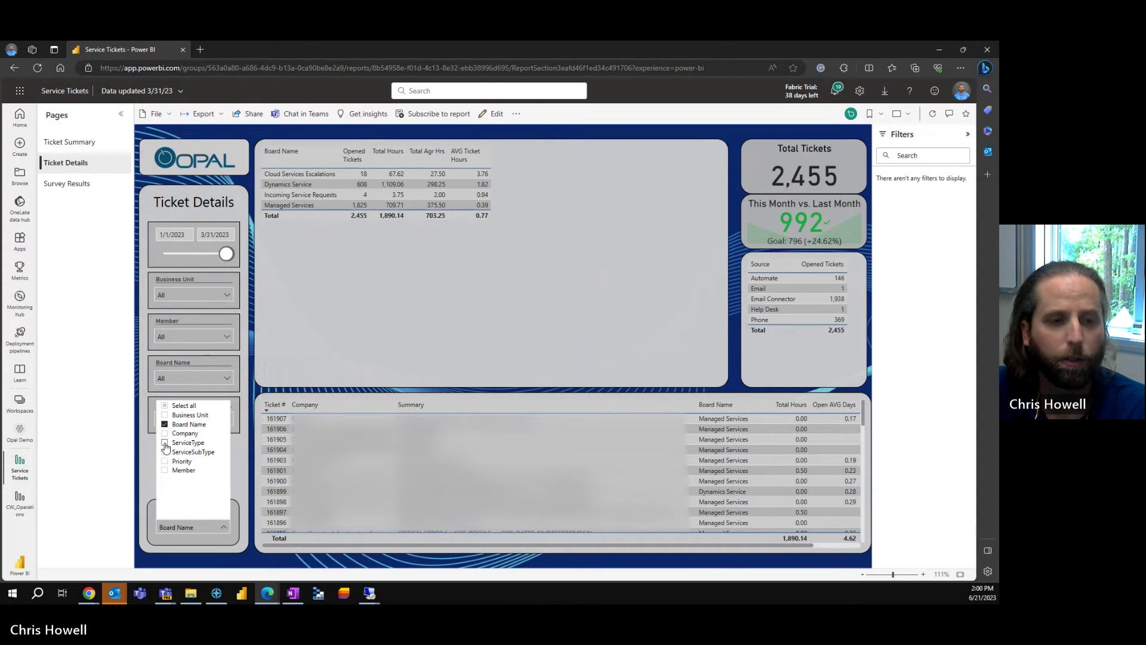
{"action": "left_click", "coordinate": [165, 444], "text": "ctrl"}
{"action": "left_click", "coordinate": [165, 453], "text": "ctrl"}
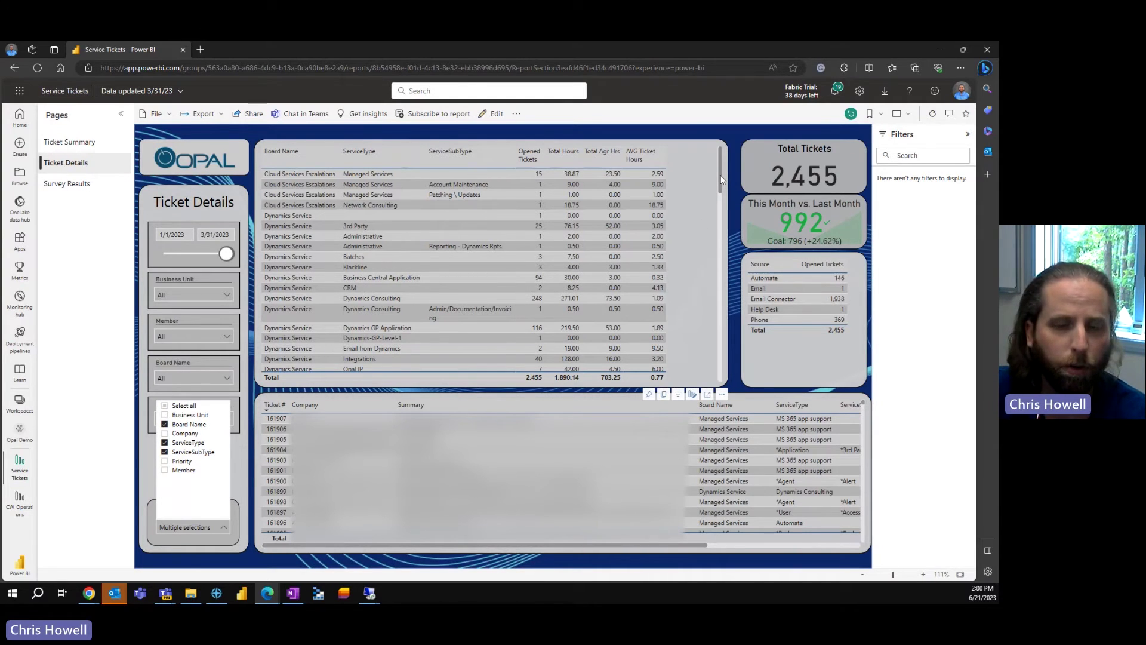
{"action": "left_click", "coordinate": [721, 180]}
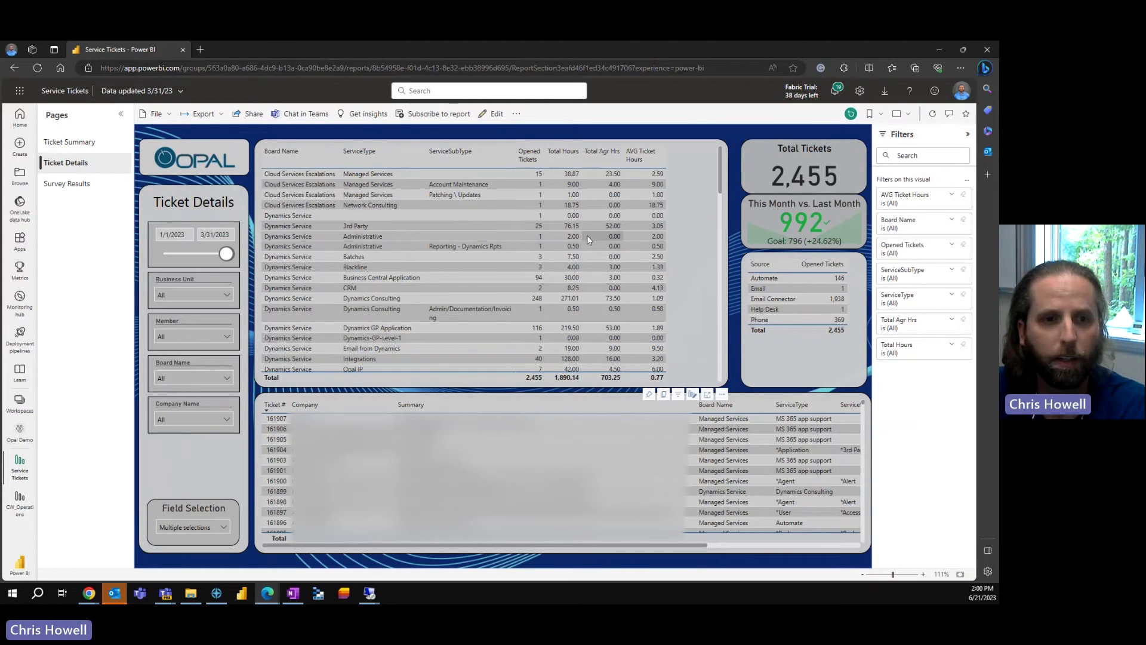
{"action": "scroll", "coordinate": [645, 225], "scroll_direction": "down", "scroll_amount": 2}
{"action": "scroll", "coordinate": [646, 225], "scroll_direction": "down", "scroll_amount": 3}
{"action": "scroll", "coordinate": [646, 225], "scroll_direction": "down", "scroll_amount": 3}
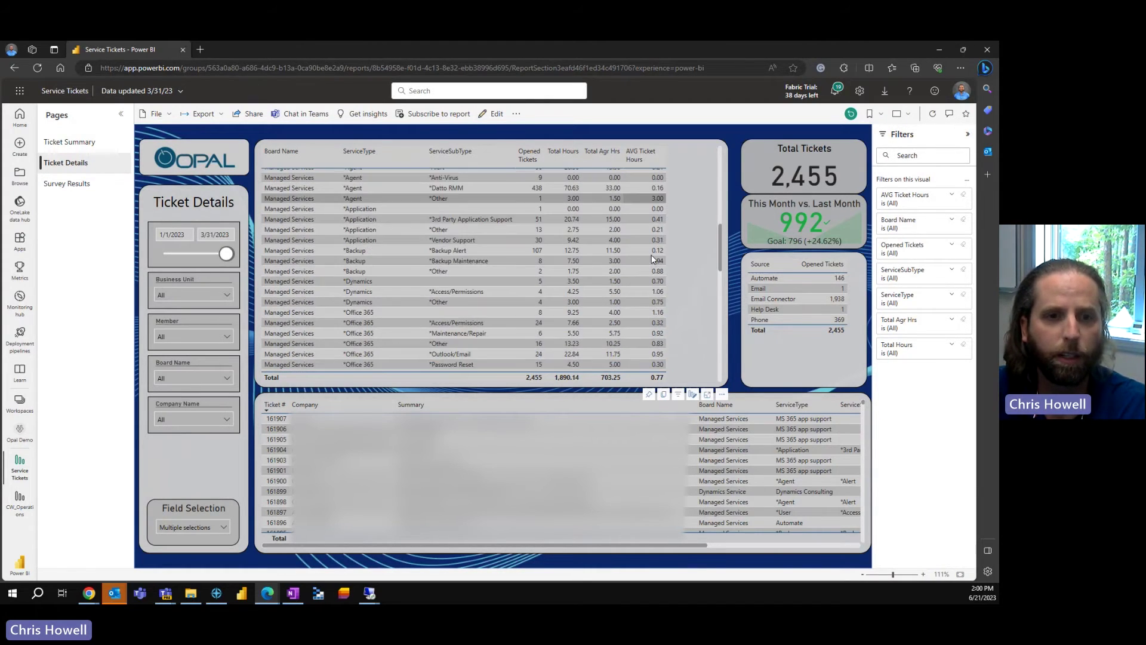
{"action": "scroll", "coordinate": [646, 225], "scroll_direction": "down", "scroll_amount": 3}
{"action": "scroll", "coordinate": [716, 253], "scroll_direction": "down", "scroll_amount": 2}
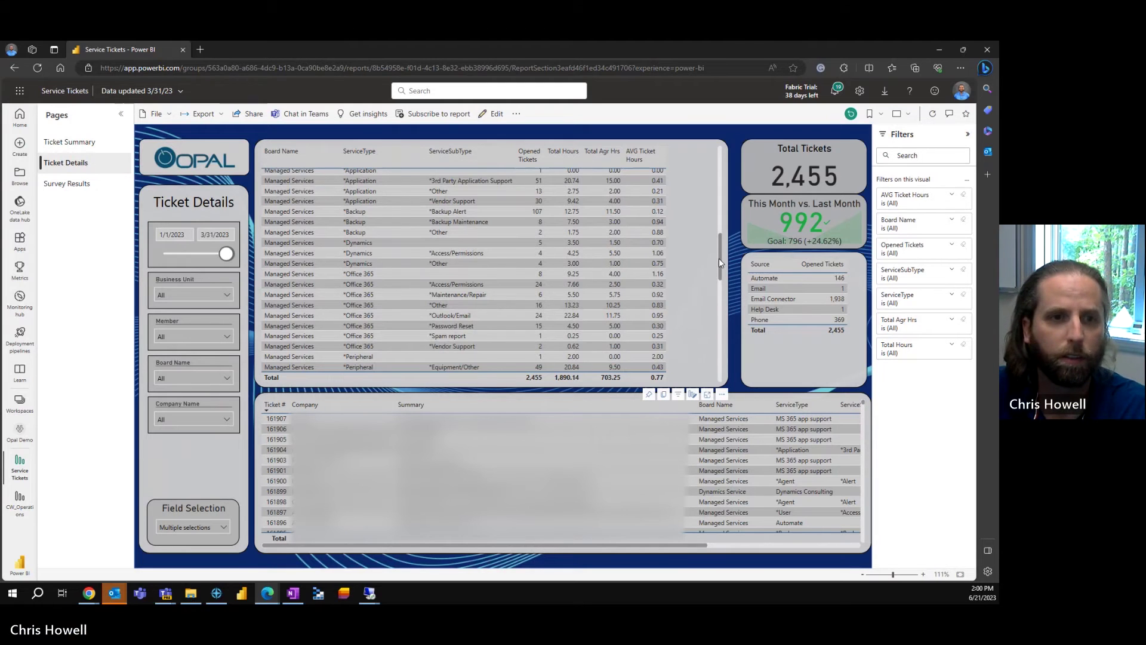
{"action": "left_click_drag", "start_coordinate": [719, 258], "coordinate": [706, 172]}
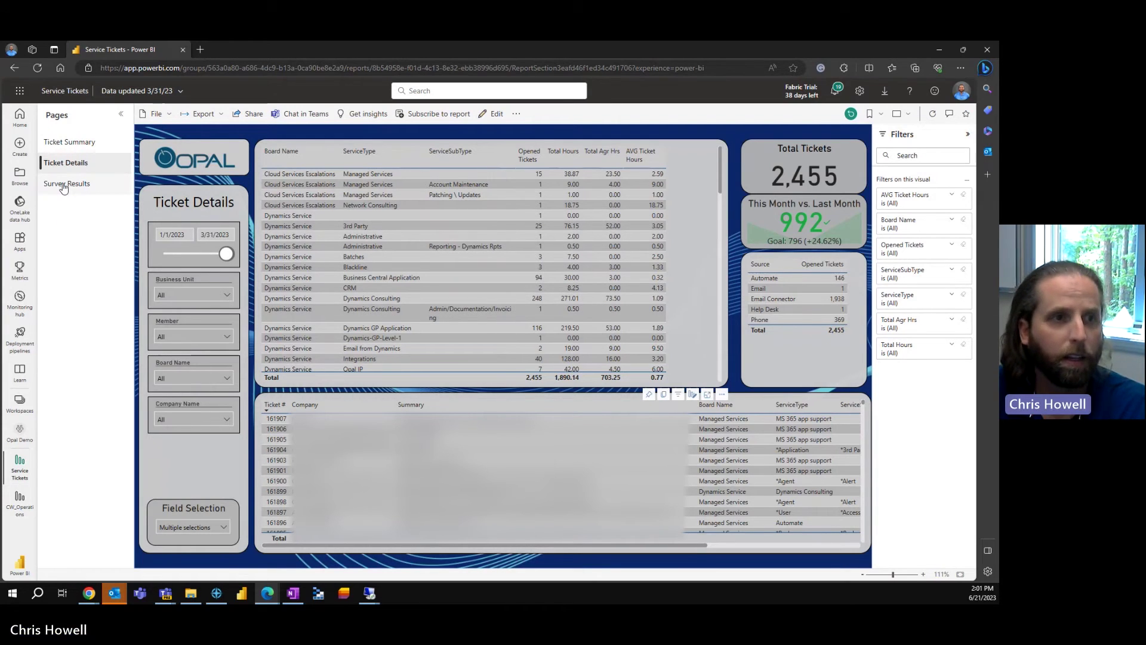
Switch to the Survey Results page from the Pages pane
{"action": "left_click", "coordinate": [62, 162]}
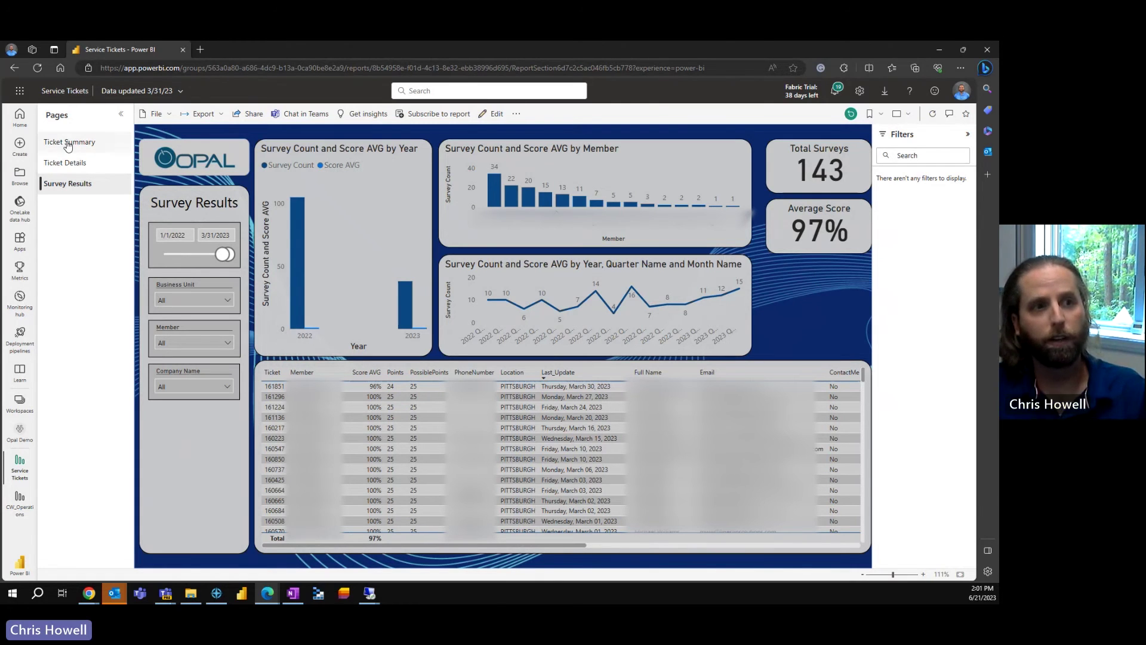
Return to the Ticket Summary page from the Pages pane
{"action": "left_click", "coordinate": [71, 142]}
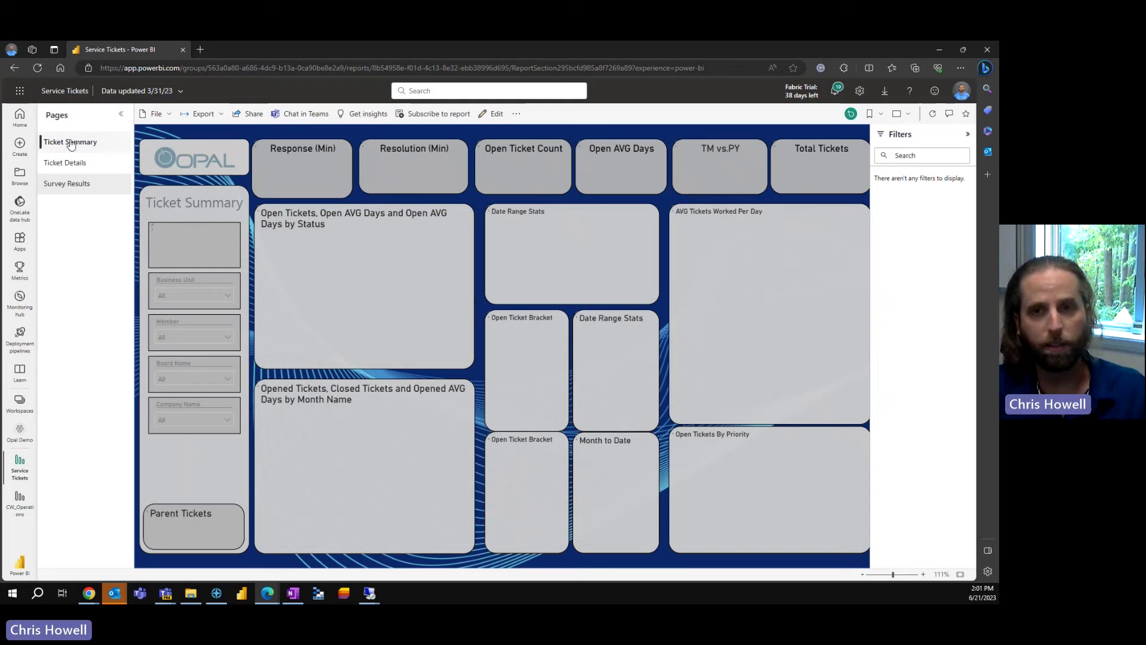